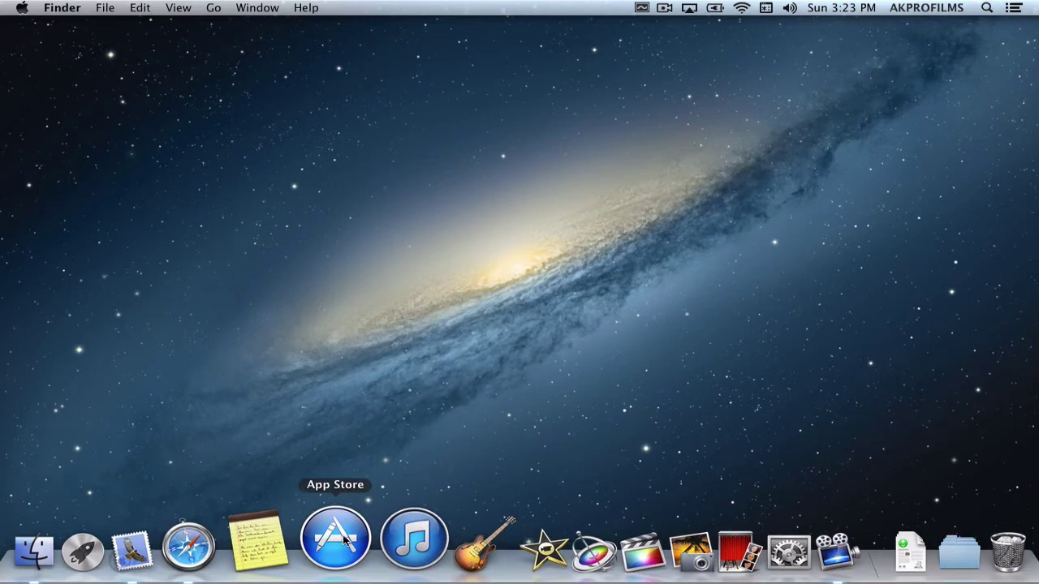
- Search the App Store for 'live wallpaper' using the first suggestion
click(345, 540)
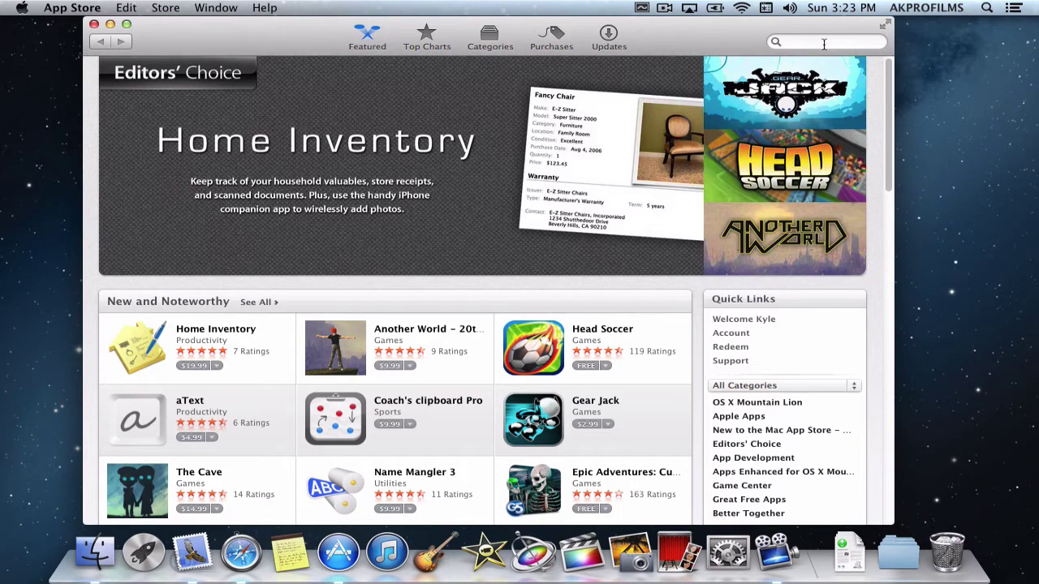
click(814, 42)
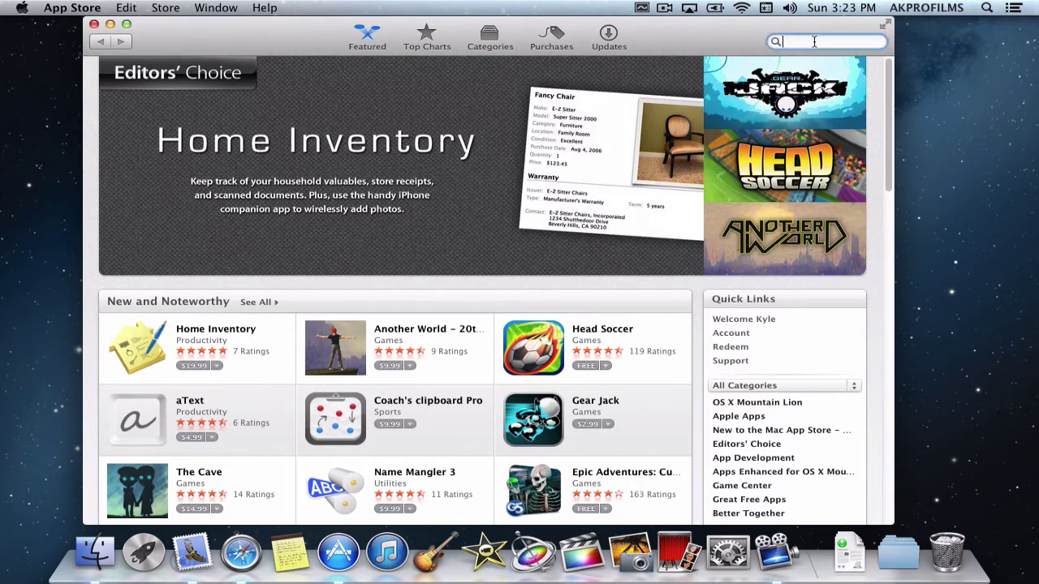
text(live wallpaper)
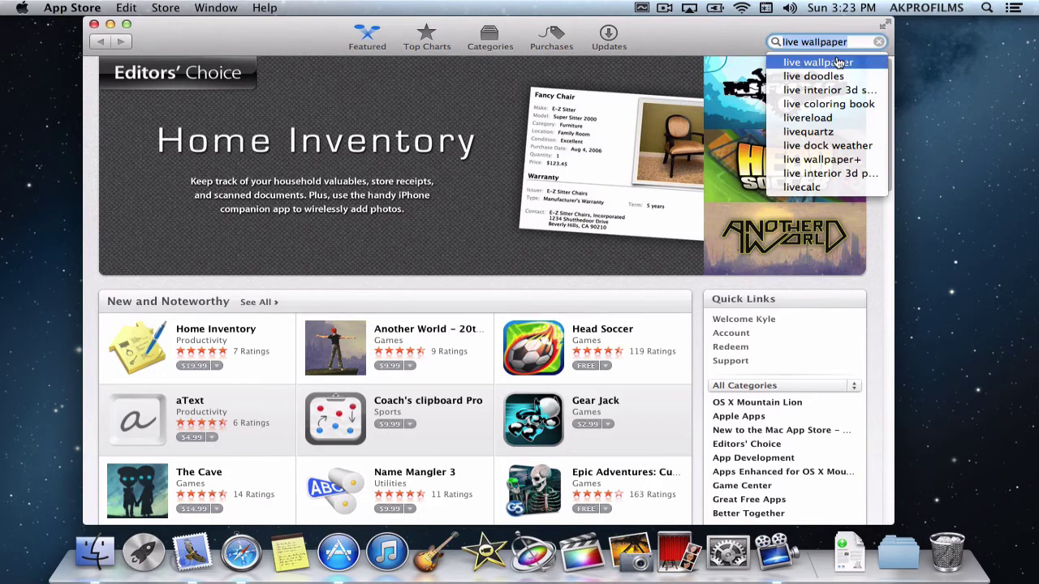
click(839, 63)
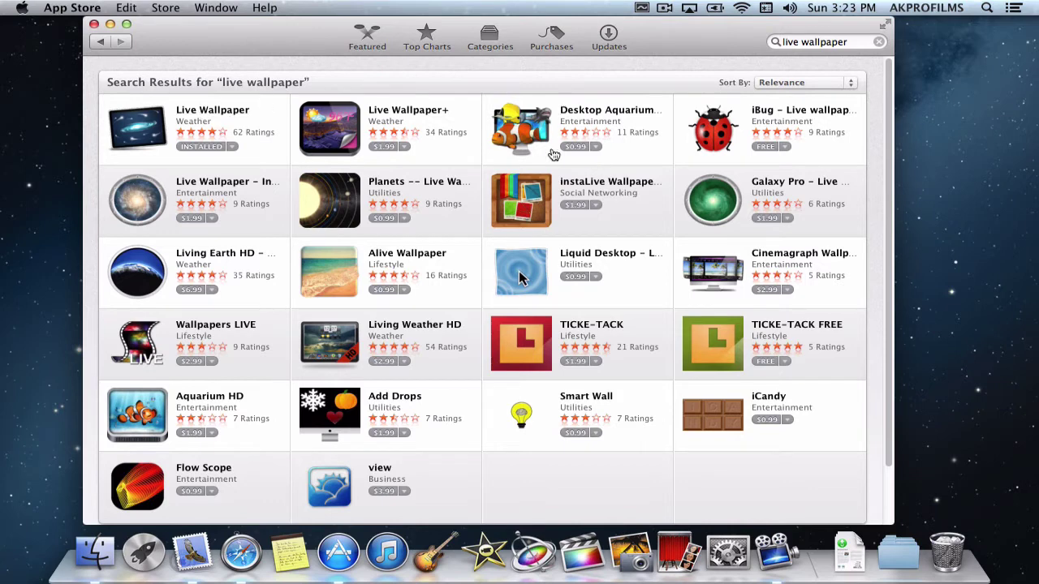
- Open the Live Wallpaper product page and browse its Multiple monitors and Arrange Position screenshots
click(150, 137)
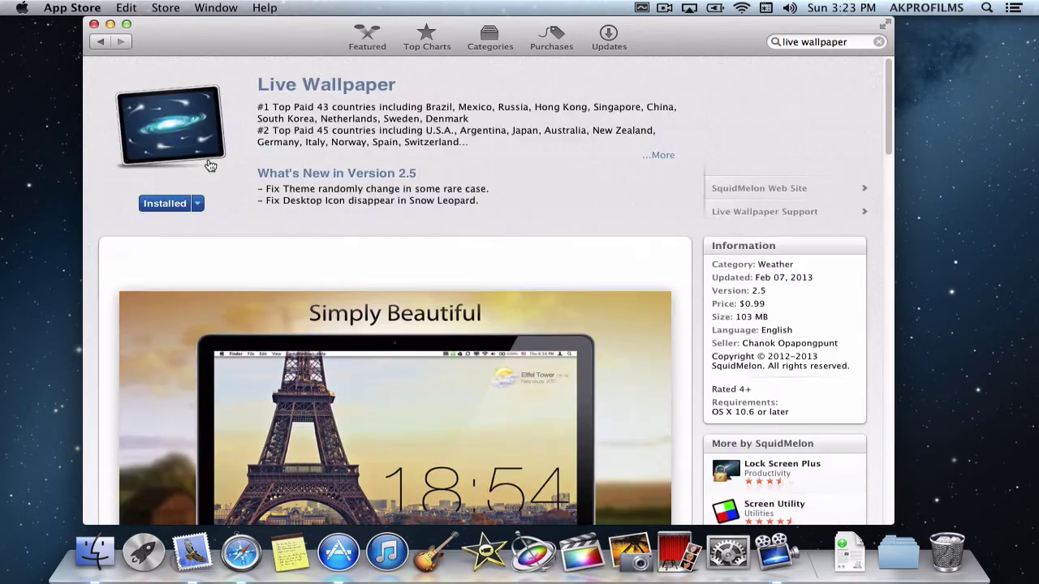
scroll(250, 180, down, 10)
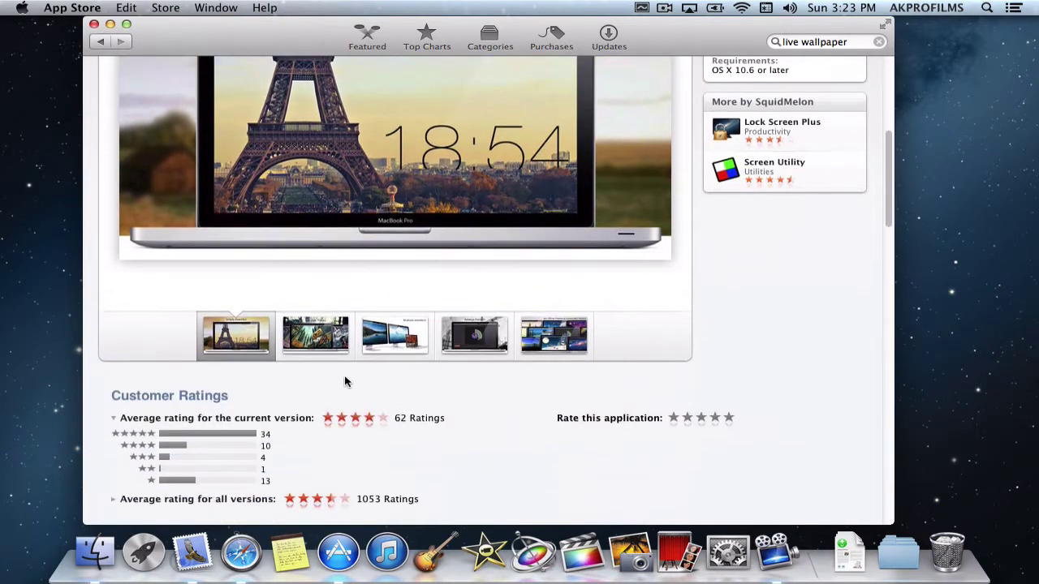
click(317, 347)
click(397, 346)
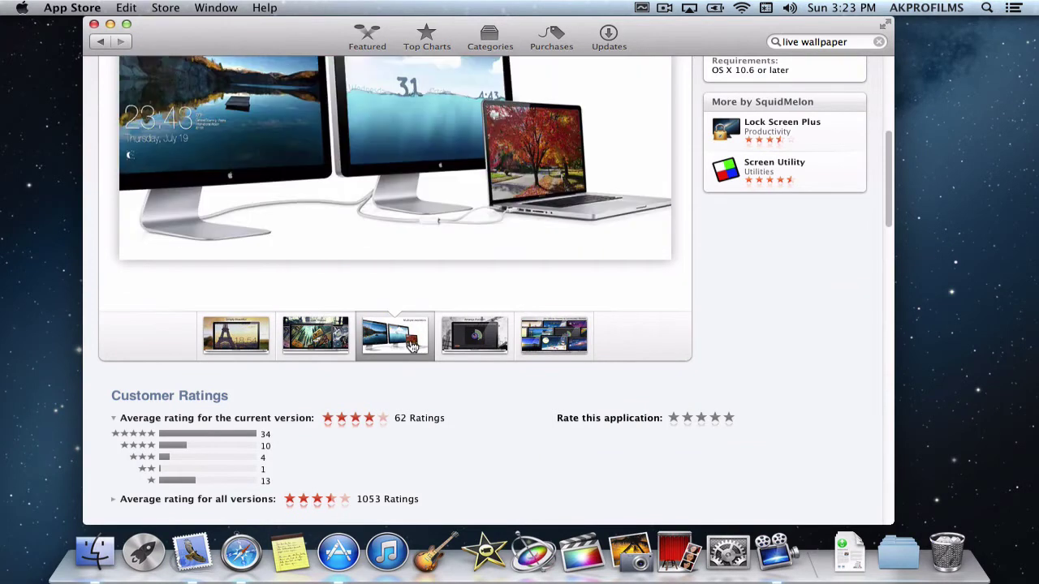
scroll(439, 381, up, 3)
click(481, 458)
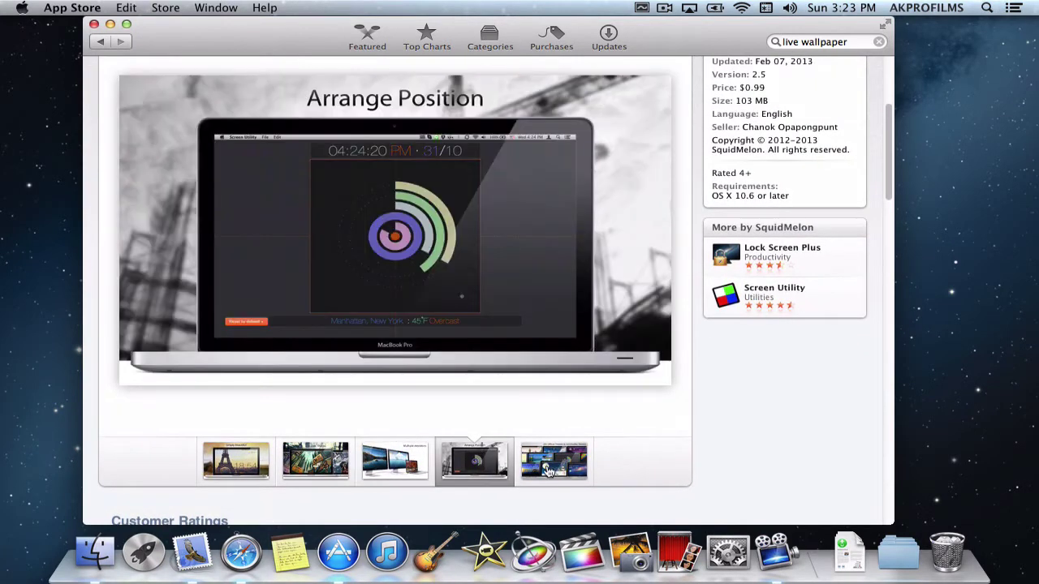
click(389, 461)
scroll(410, 390, up, 1)
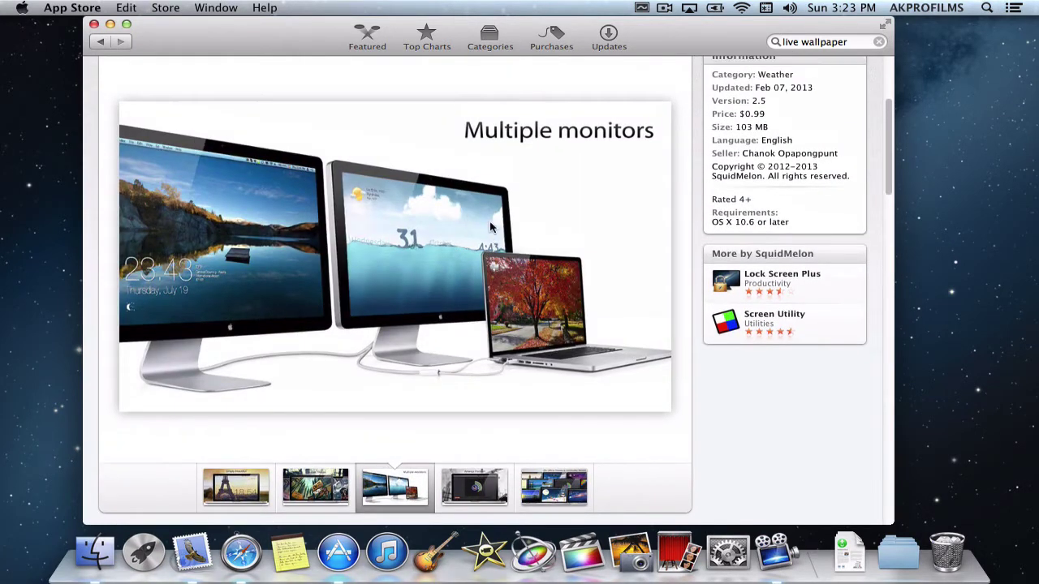
scroll(531, 302, up, 5)
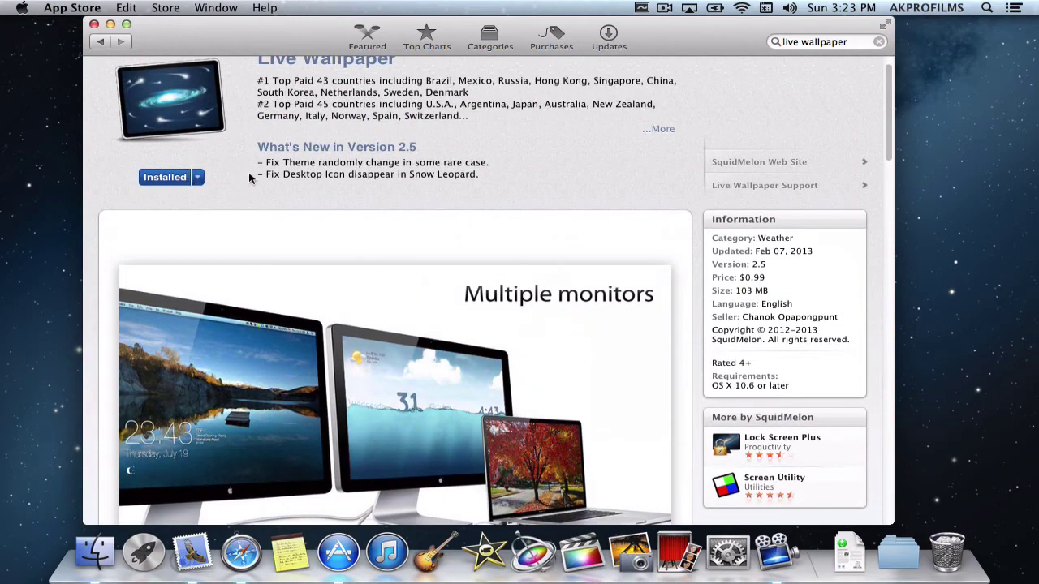
scroll(293, 216, down, 10)
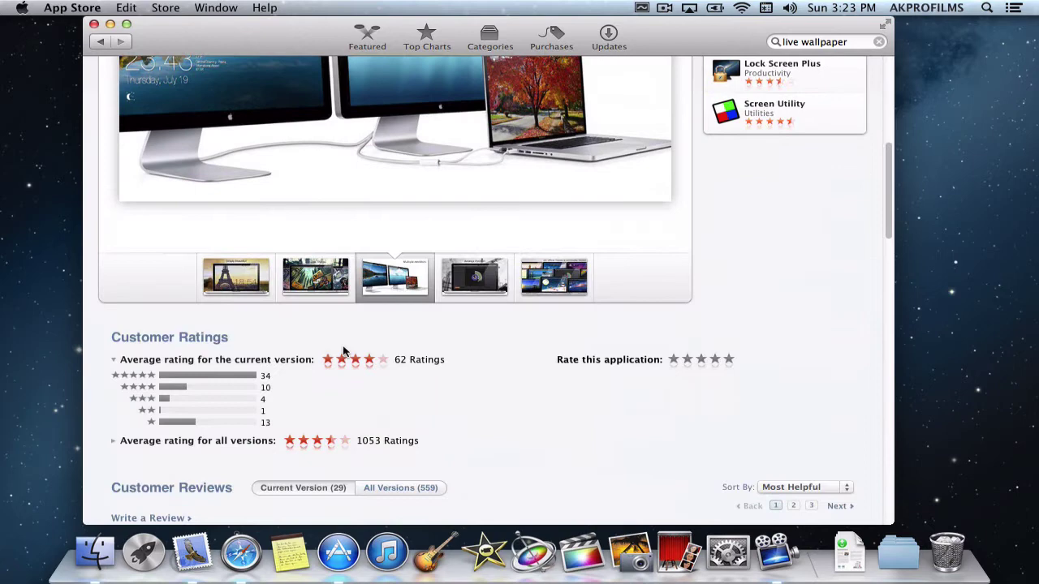
scroll(342, 359, up, 10)
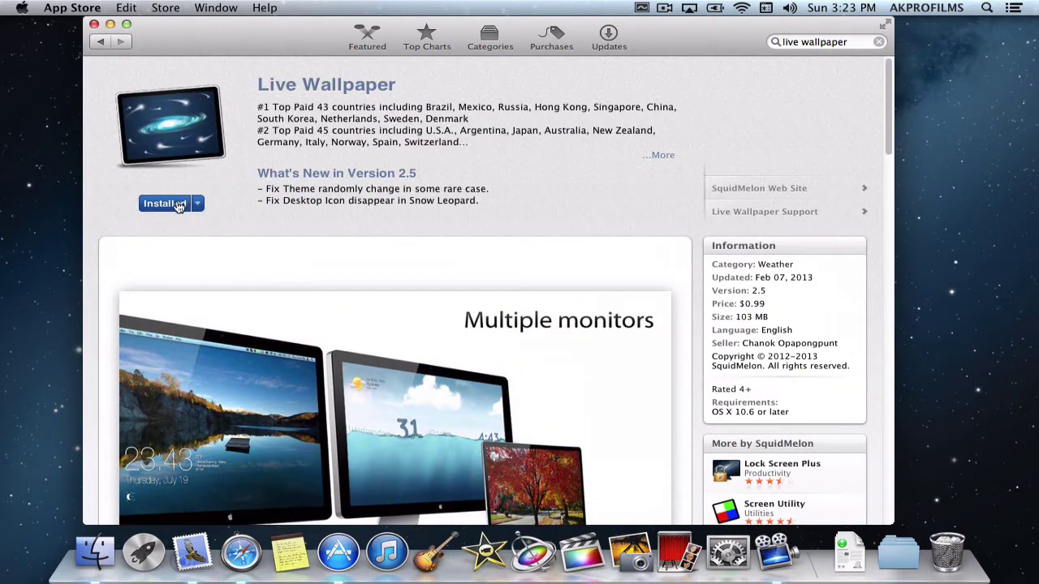
- Close the App Store and launch Live Wallpaper from Launchpad
click(94, 25)
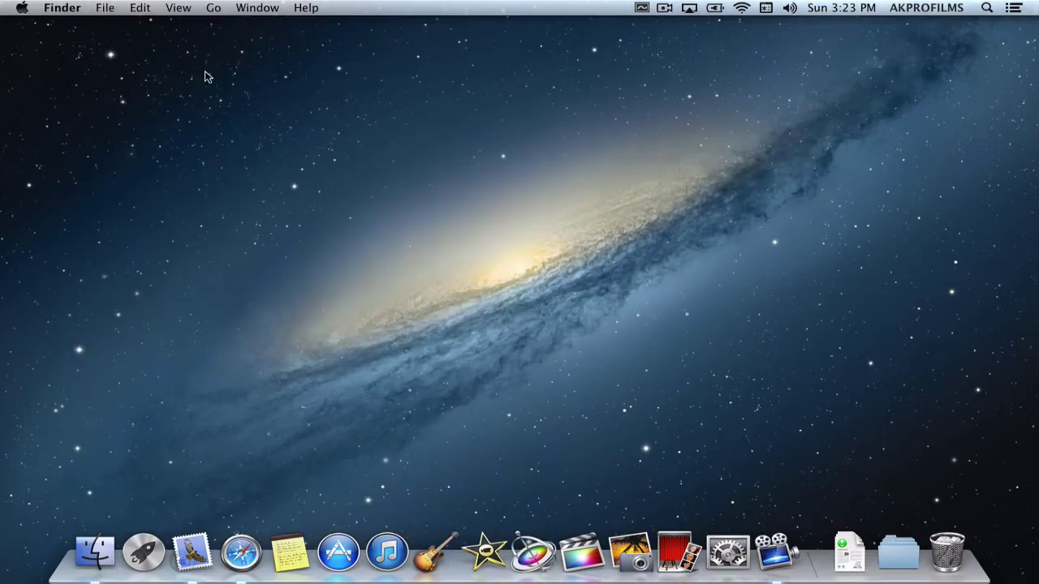
key(F4)
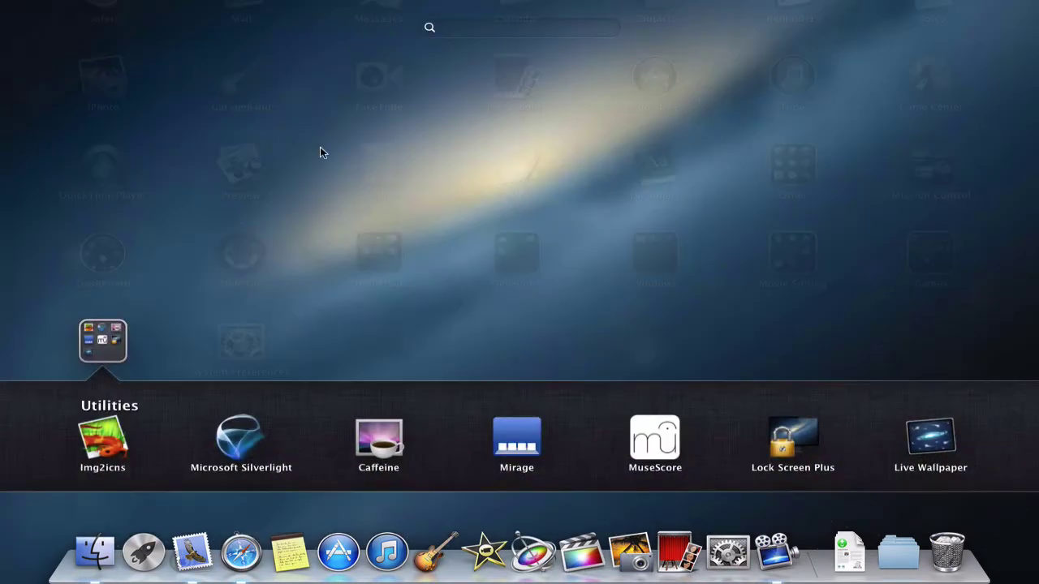
click(930, 443)
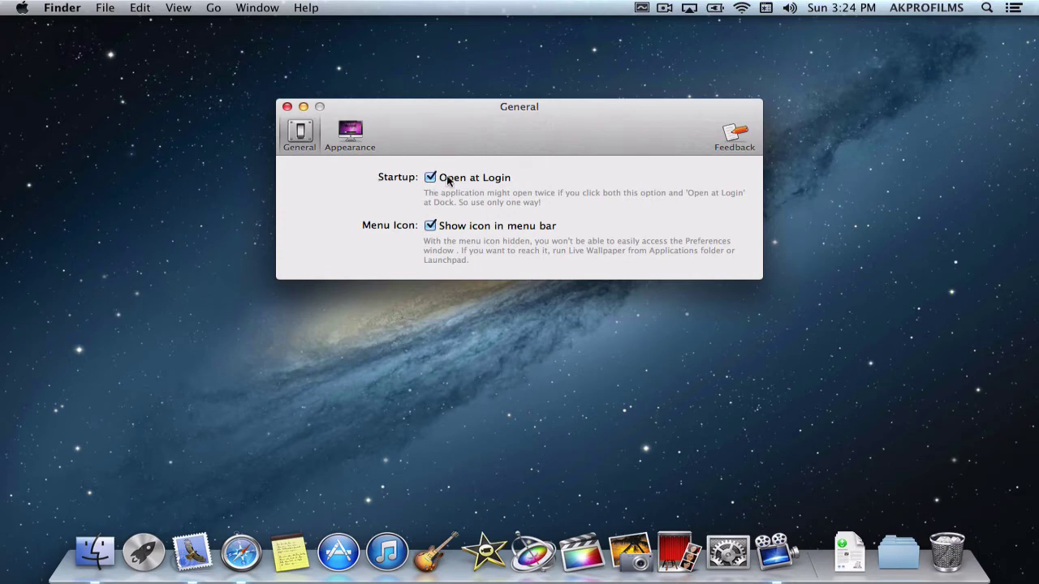
- Toggle 'Show icon in menu bar' off and on, leaving the menu-bar icon shown
click(430, 226)
click(430, 226)
click(430, 227)
click(430, 227)
- In the Appearance pane, keep Enable Multi Monitors on and select the left display
click(351, 136)
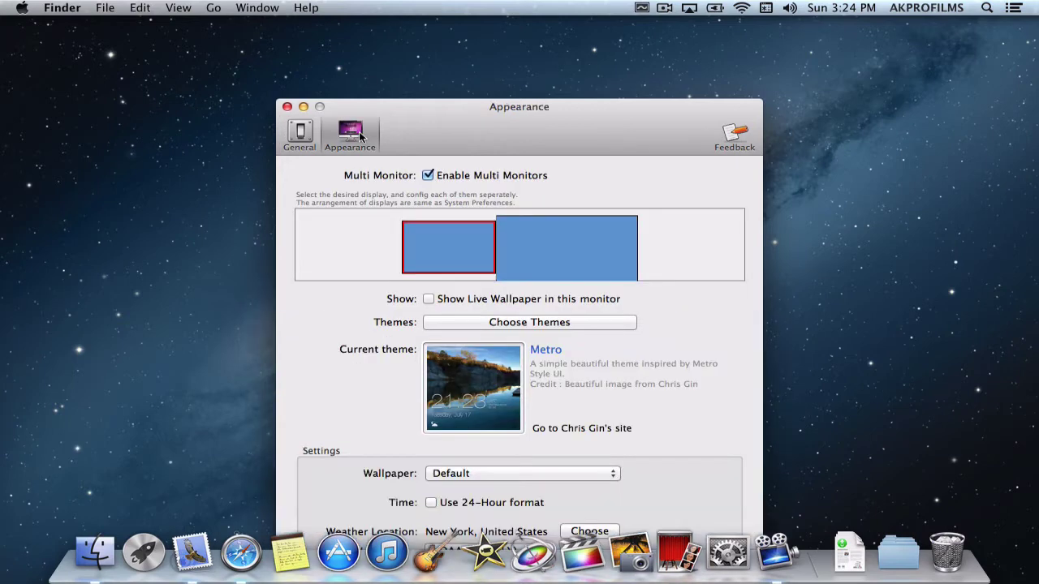
drag(464, 148, 485, 58)
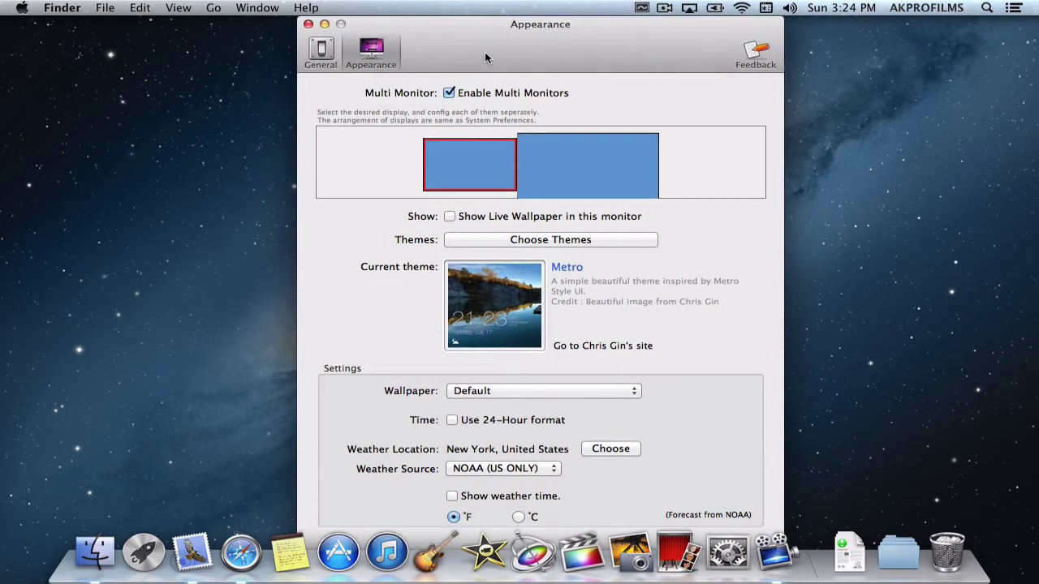
click(451, 93)
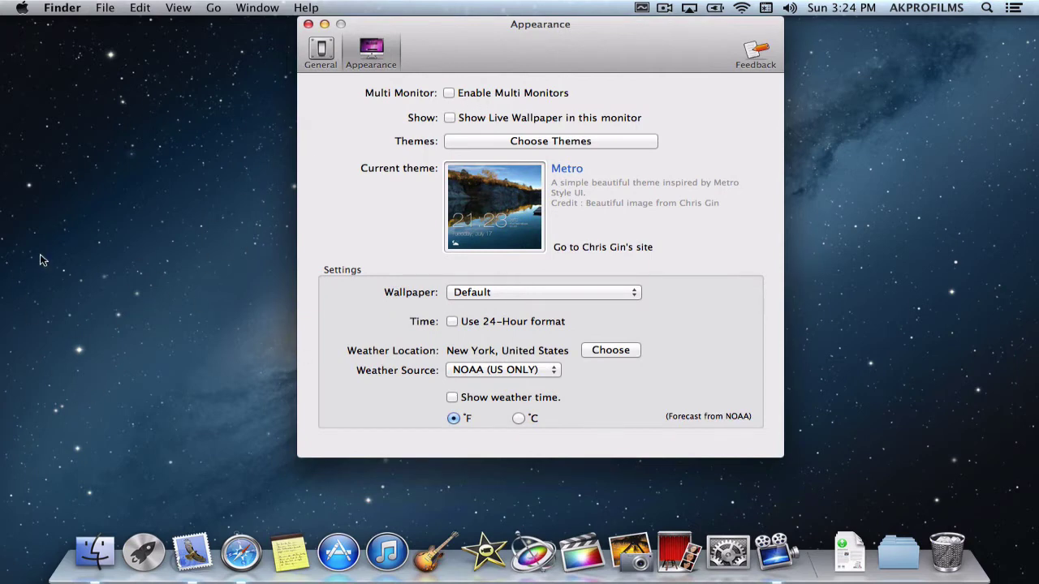
click(449, 92)
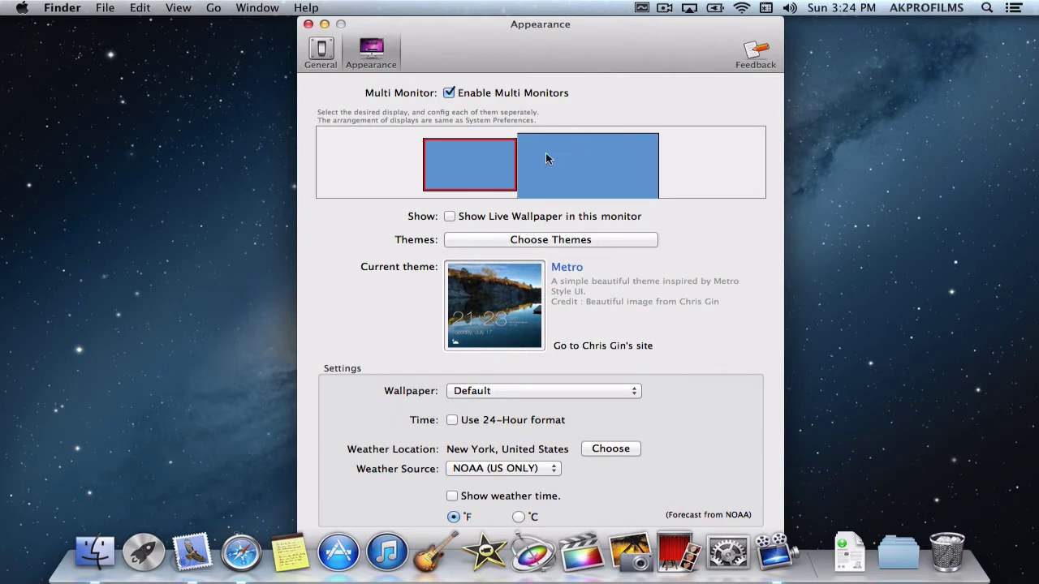
click(537, 178)
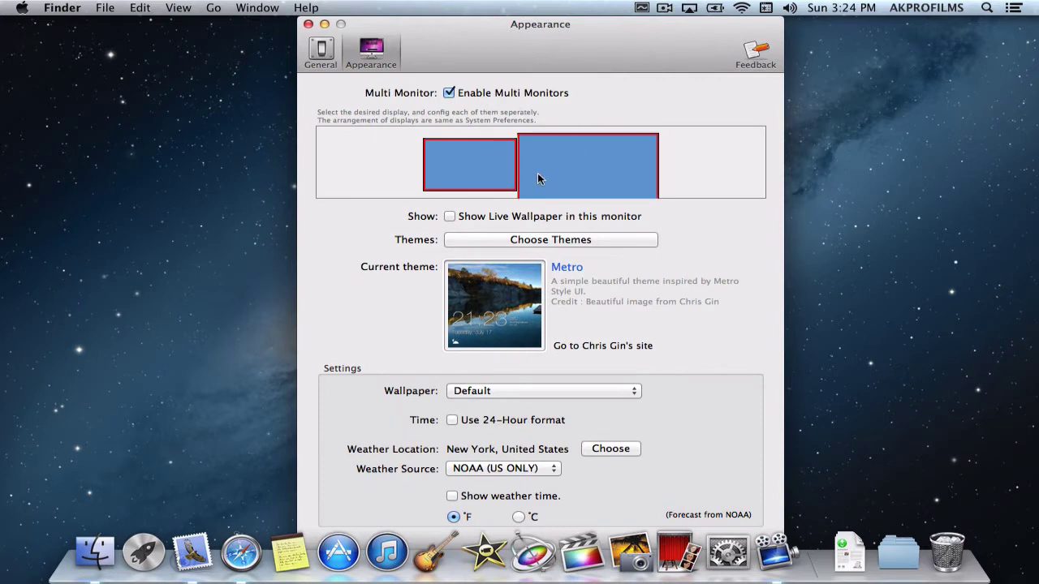
click(452, 173)
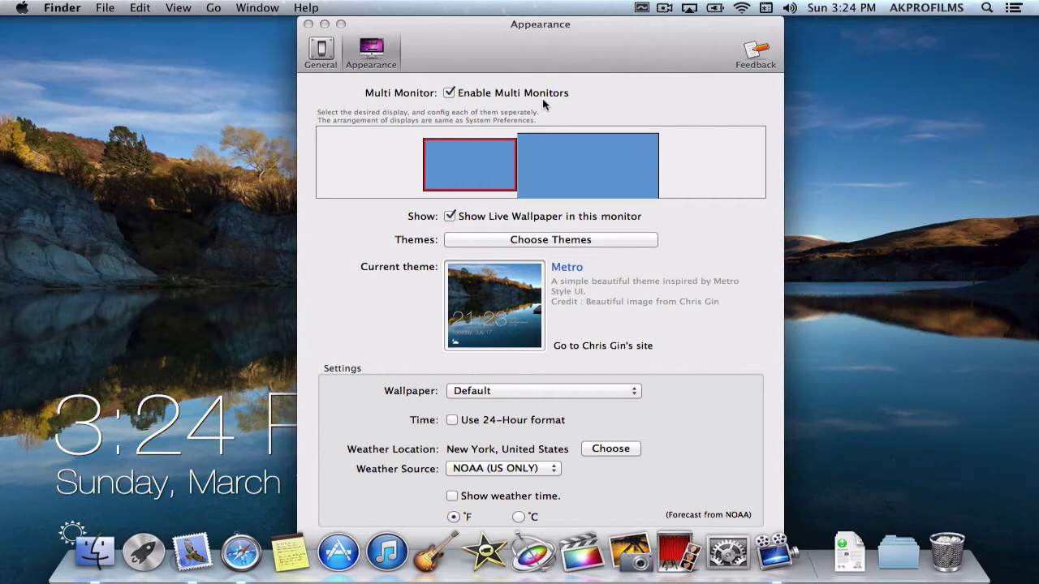
- Move the settings window right and turn Dock hiding on
drag(581, 36, 766, 38)
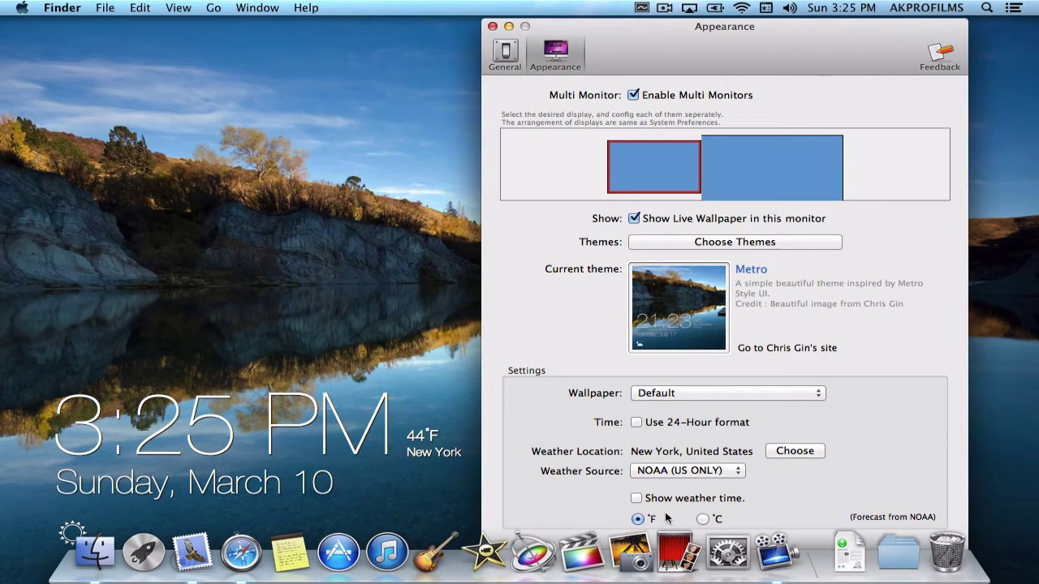
right_click(811, 556)
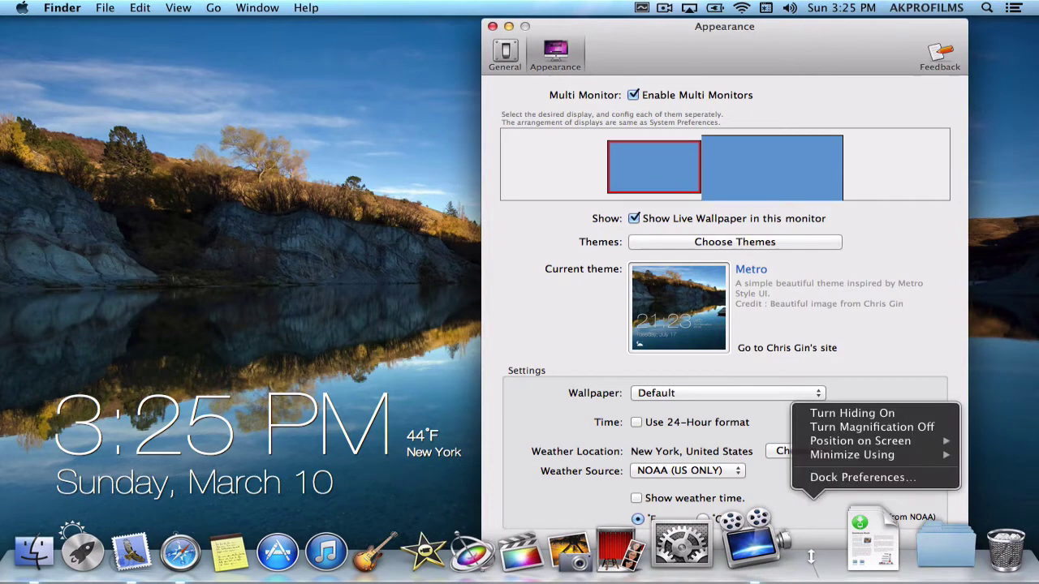
click(818, 416)
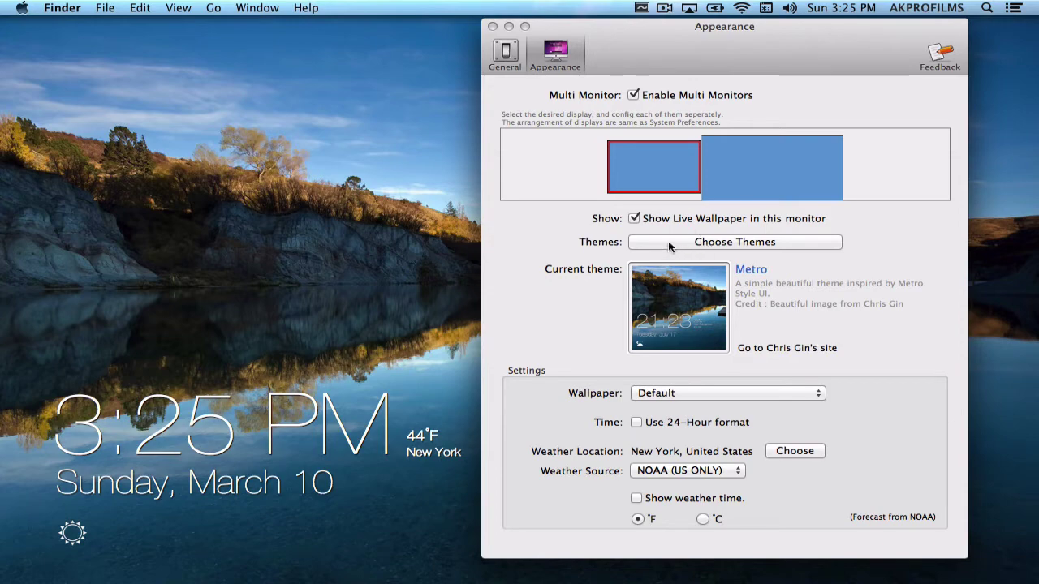
- Apply the Polar Clock theme from the theme gallery
click(716, 243)
scroll(566, 305, down, 2)
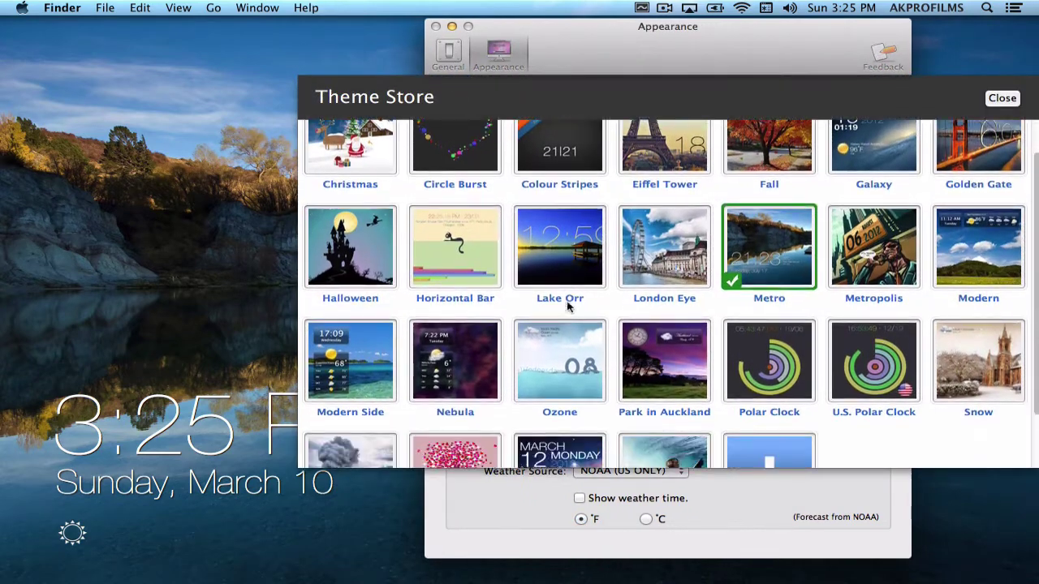
scroll(567, 305, down, 2)
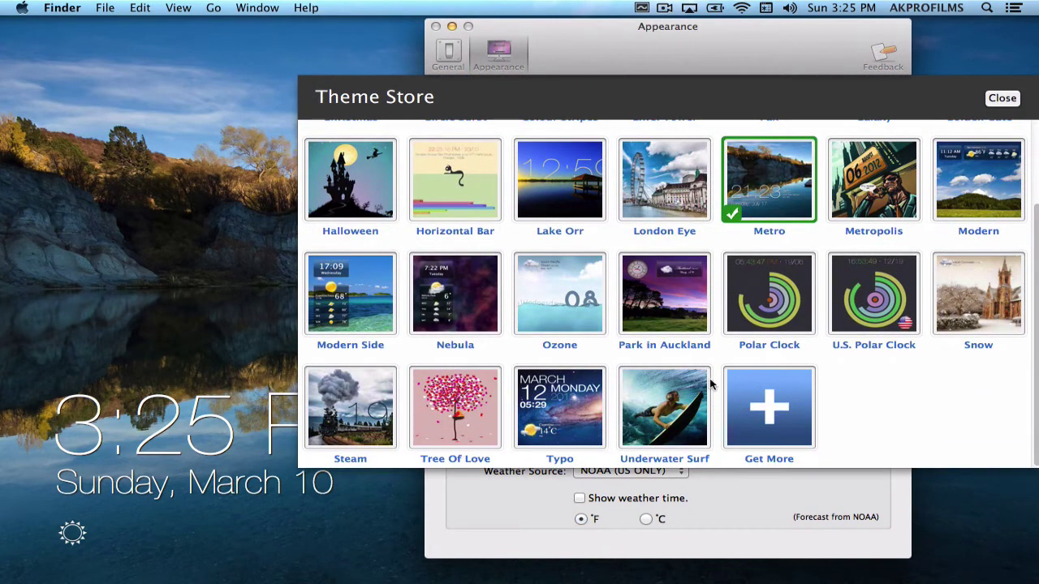
scroll(717, 346, up, 3)
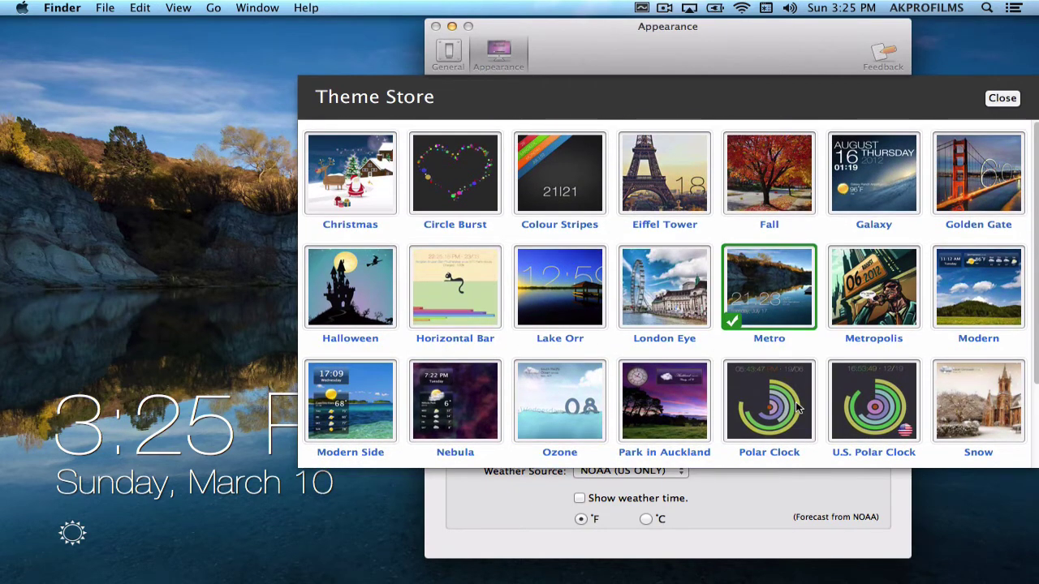
click(808, 414)
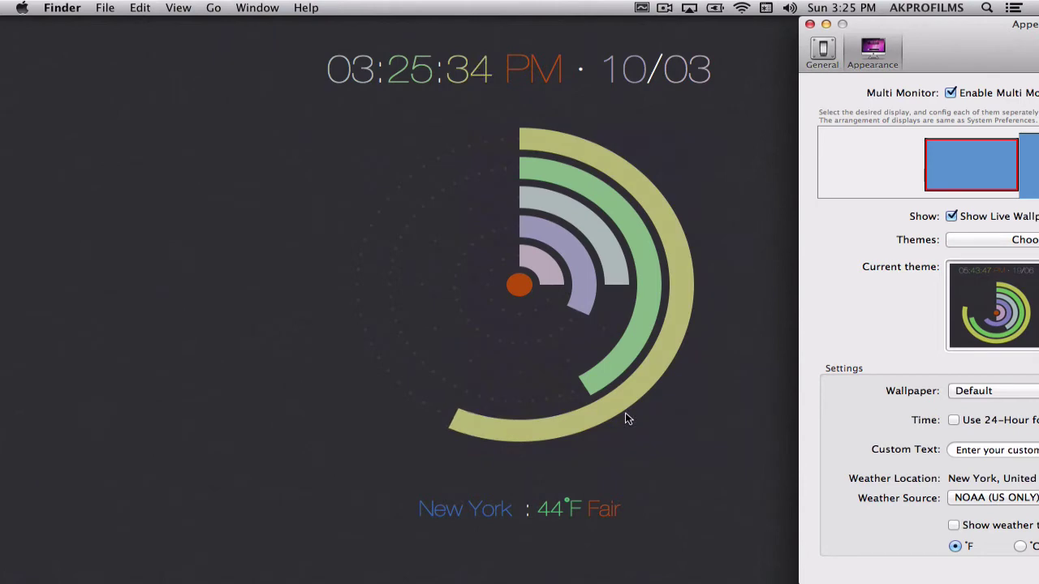
- Centre the settings window and switch the theme to Colour Stripes
drag(981, 44, 478, 43)
click(512, 241)
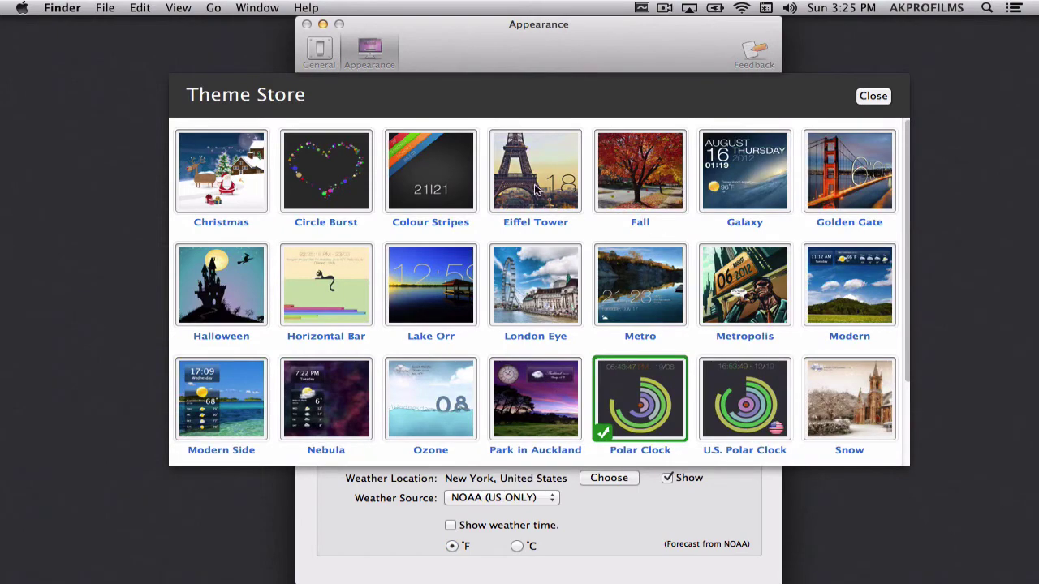
click(433, 187)
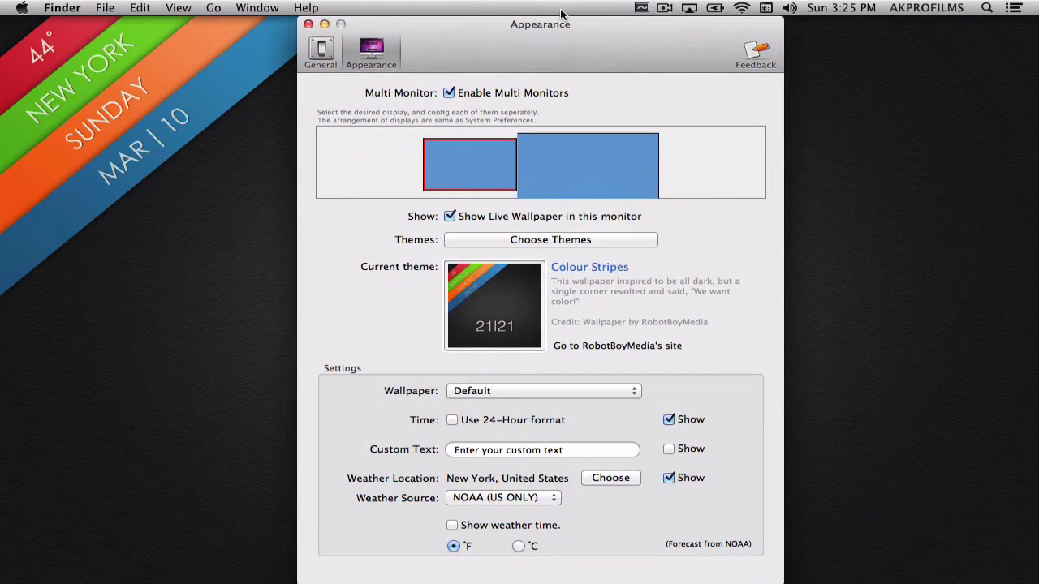
- Apply the Metropolis theme, turning Show weather time on and then off again
click(550, 238)
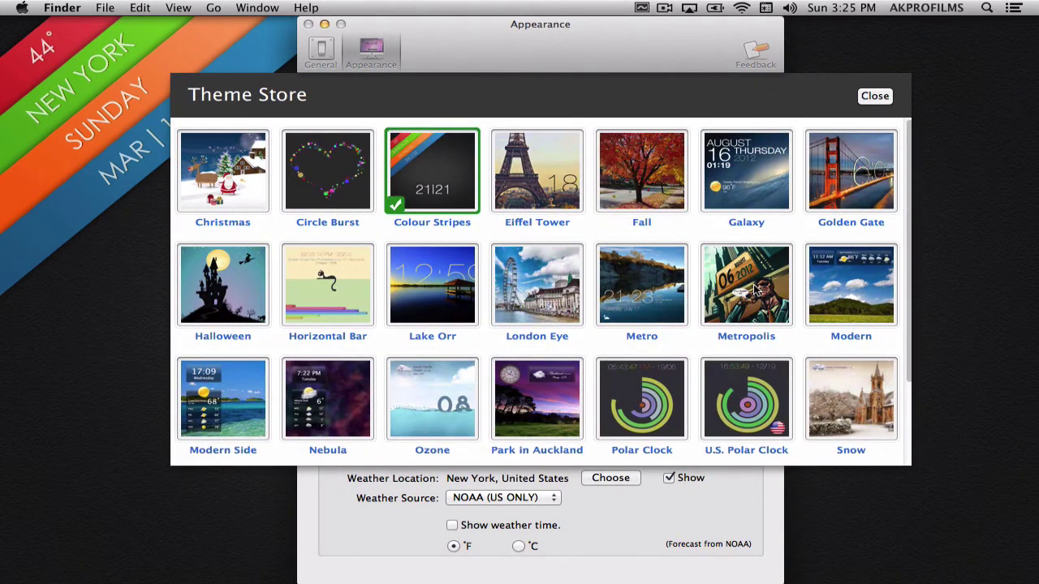
click(755, 289)
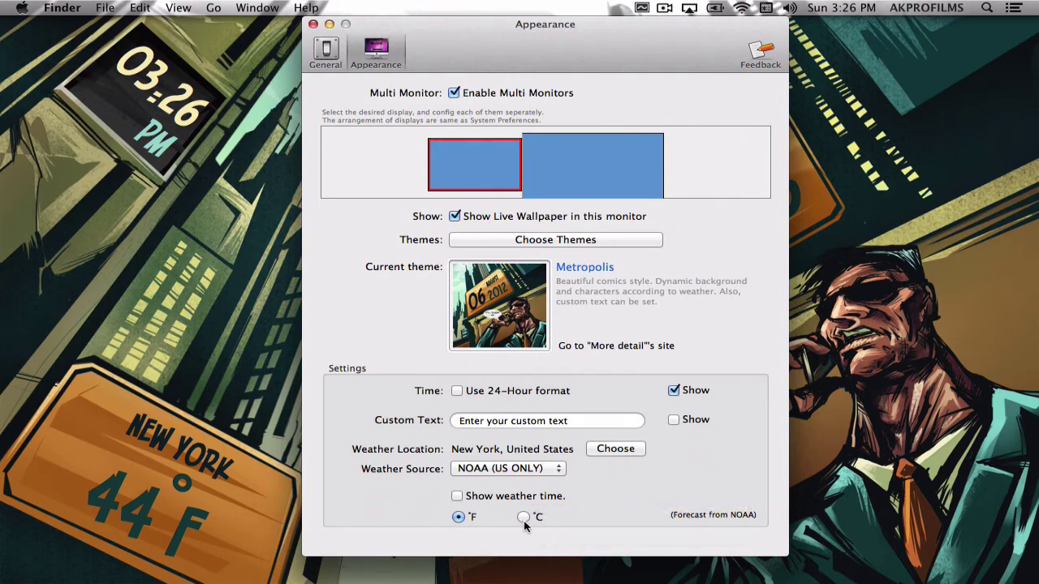
click(457, 496)
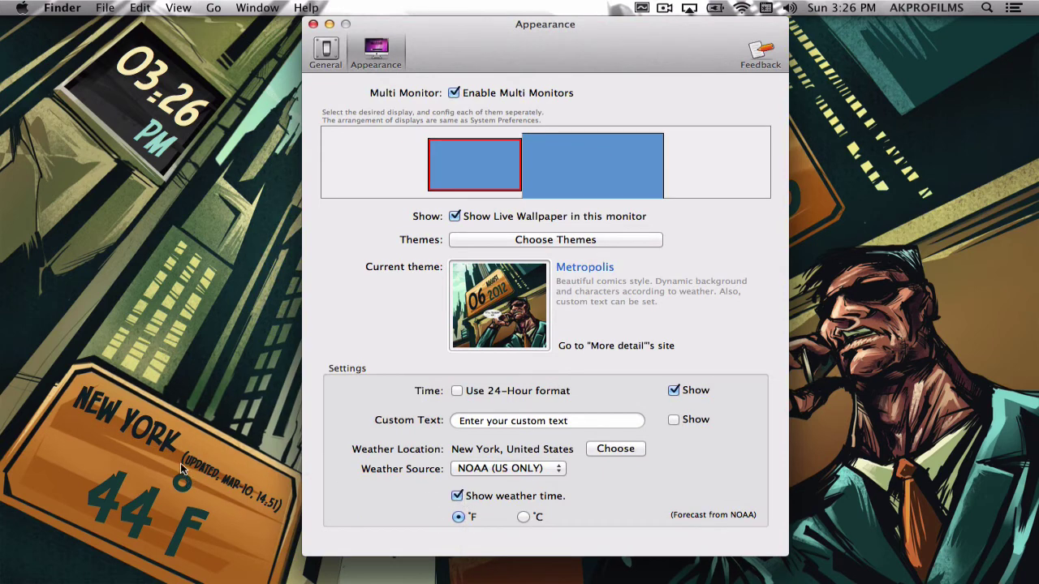
click(457, 497)
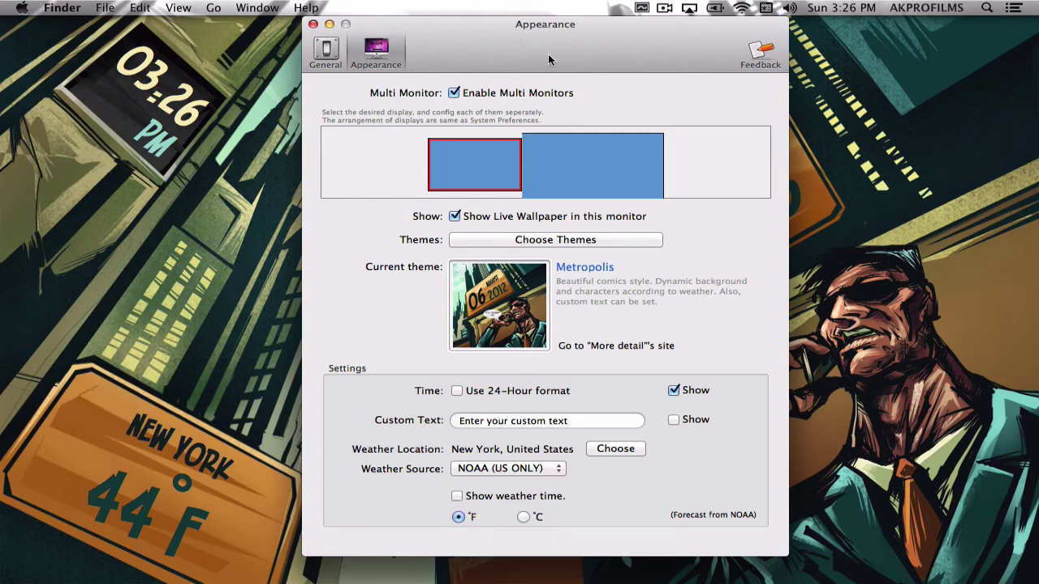
- View the full Metropolis wallpaper, then close the settings window with Cmd+W
key(F11)
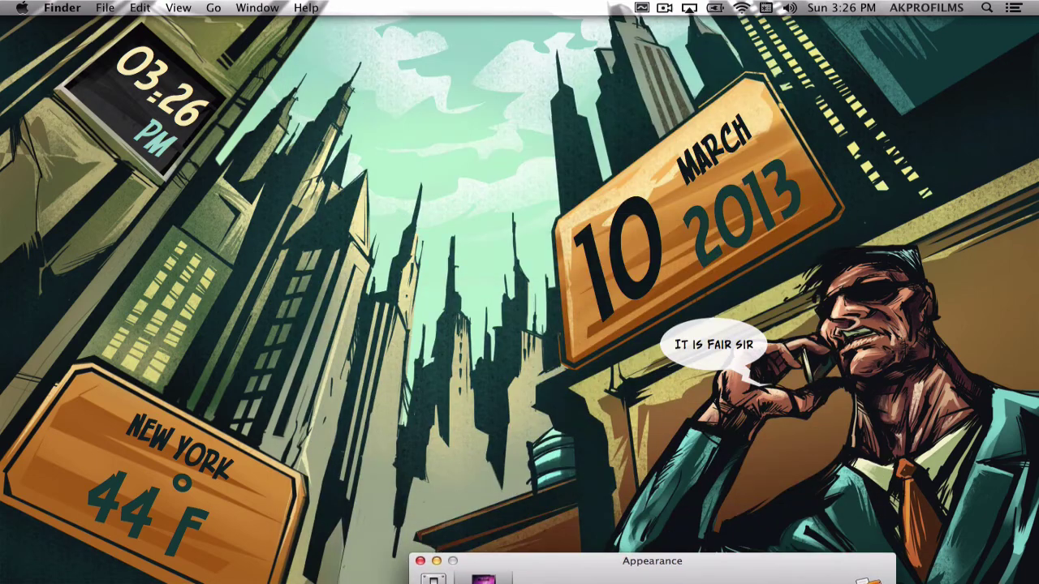
click(683, 560)
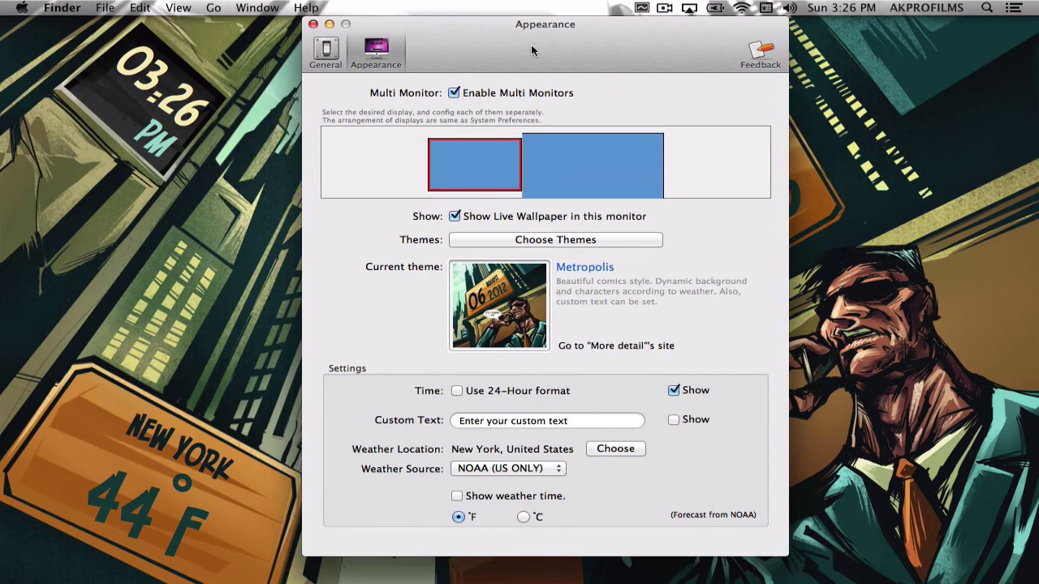
drag(534, 43, 643, 64)
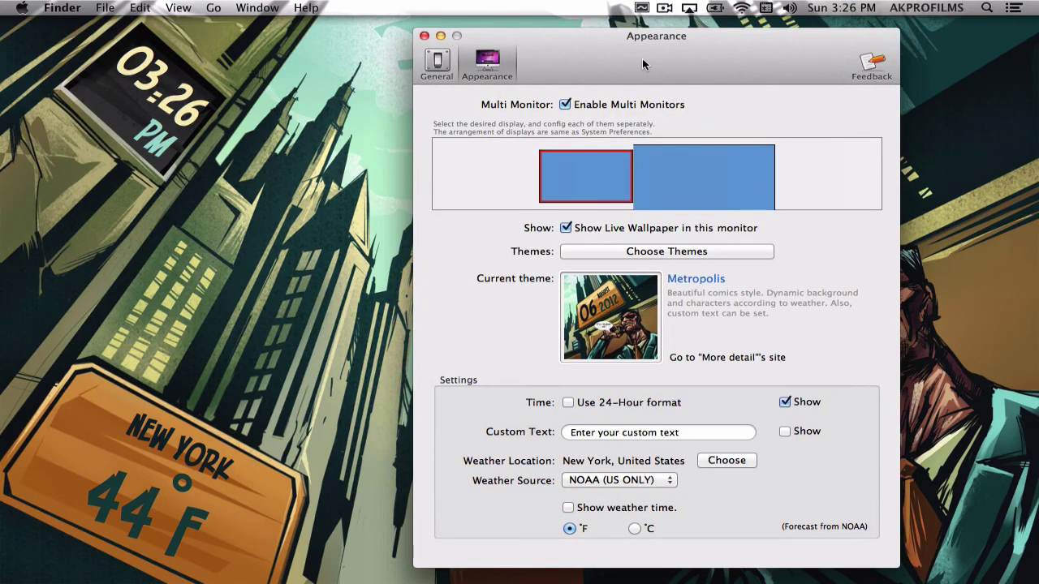
key(super+w)
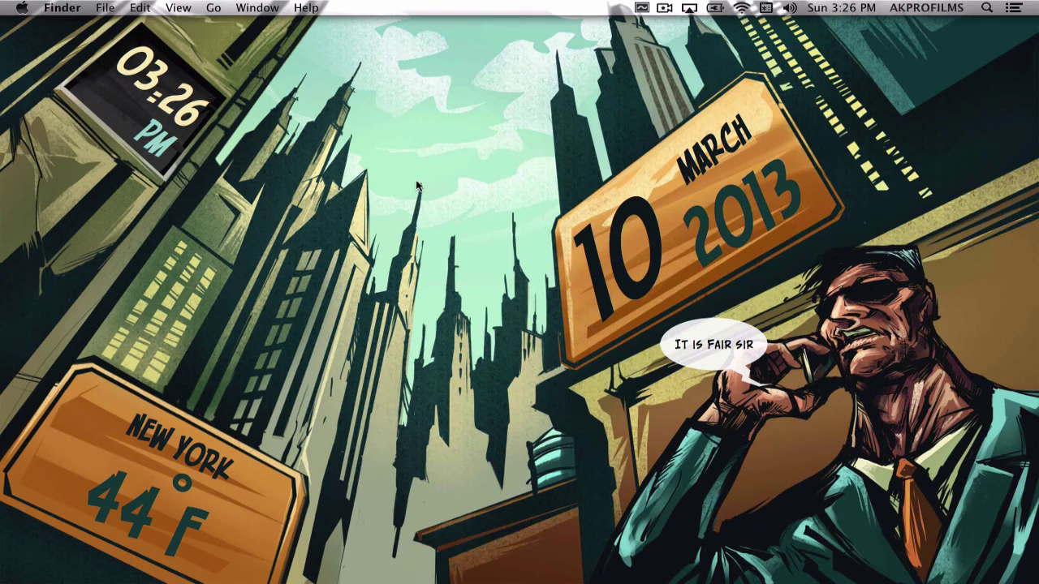
mouse_move(381, 572)
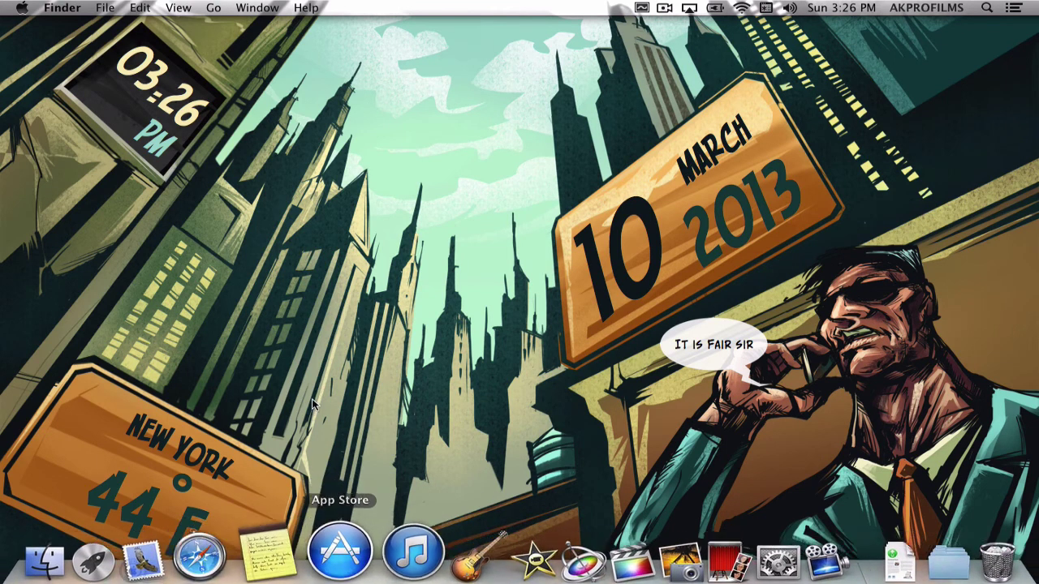